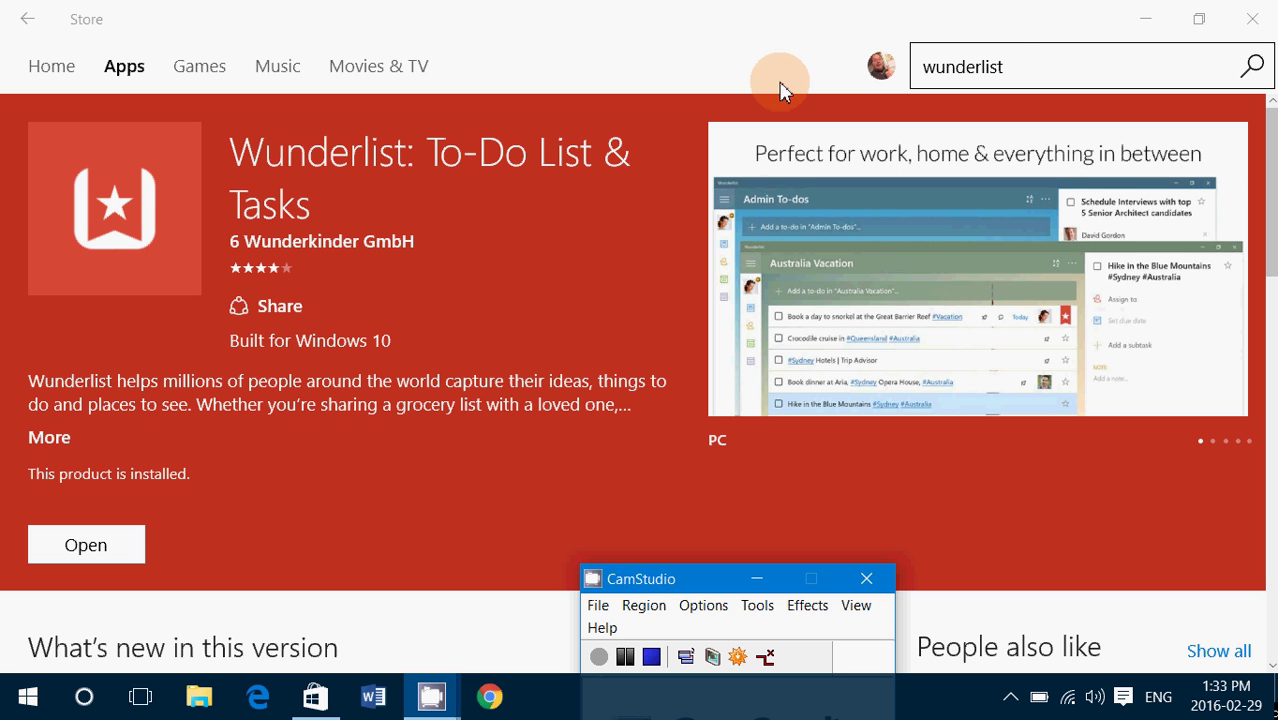
Search the Store for 'wunderlist' and open the Wunderlist: To-Do List & Tasks page.
{"action": "left_click", "coordinate": [1080, 64]}
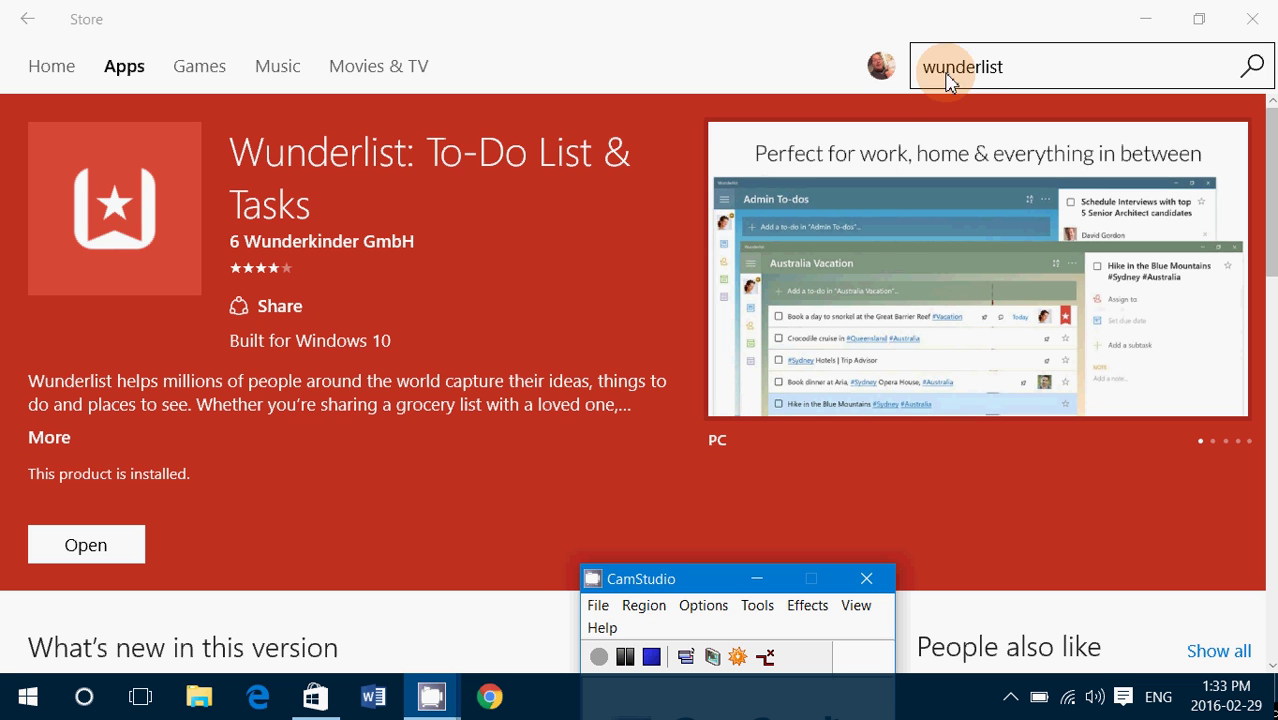
Close the Store and launch Wunderlist from the Start menu's Recently added apps.
{"action": "left_click", "coordinate": [1257, 19]}
{"action": "left_click", "coordinate": [25, 712]}
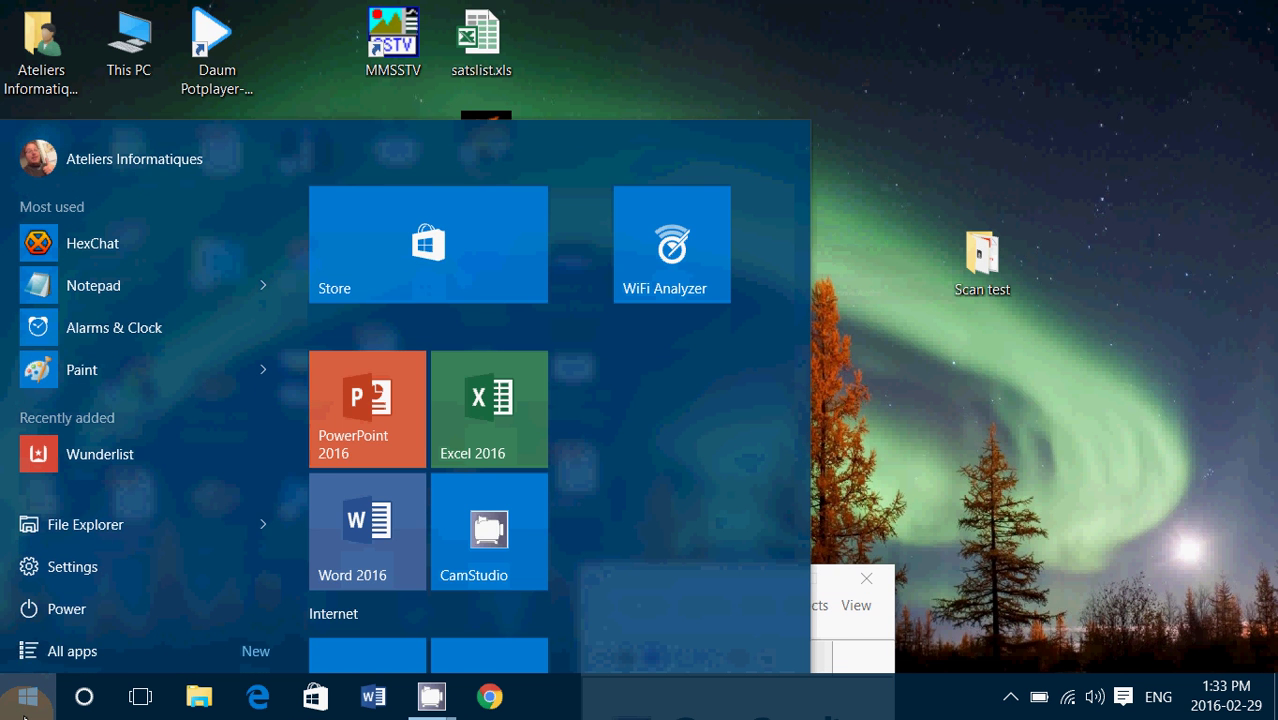
{"action": "left_click", "coordinate": [118, 452]}
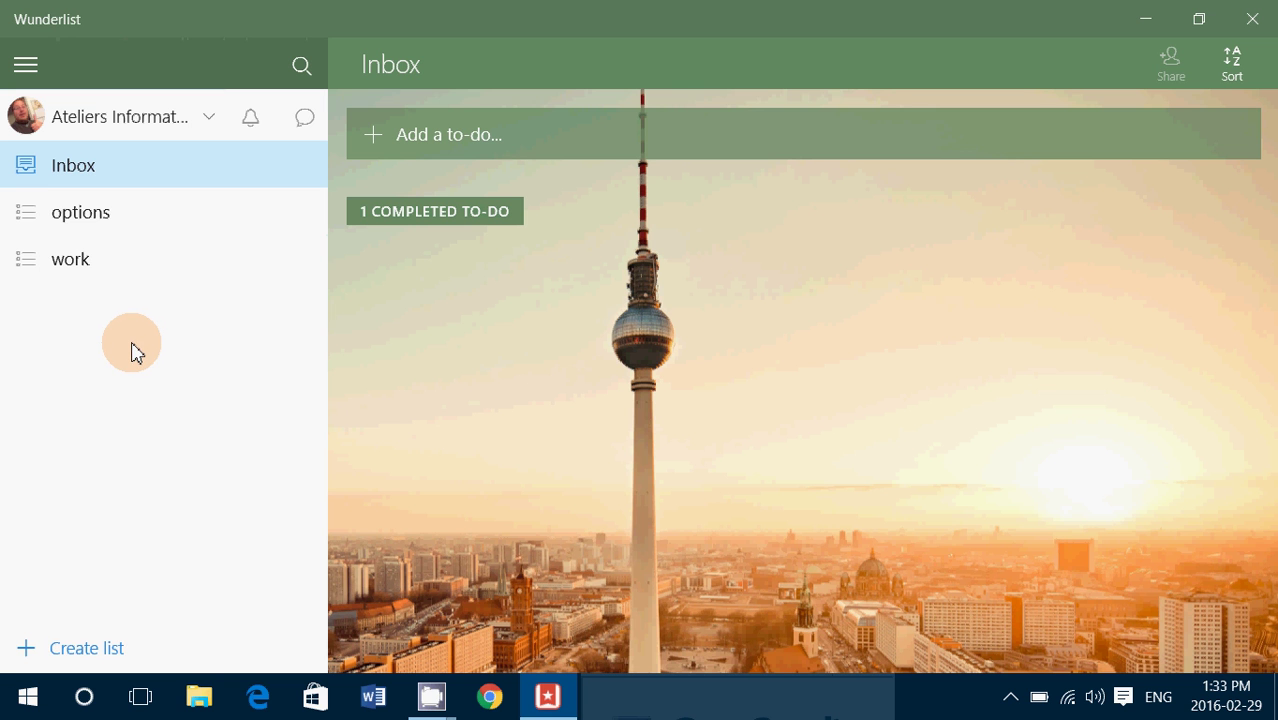
Add a new list titled 'fun and games' alongside options and work.
{"action": "left_click", "coordinate": [31, 658]}
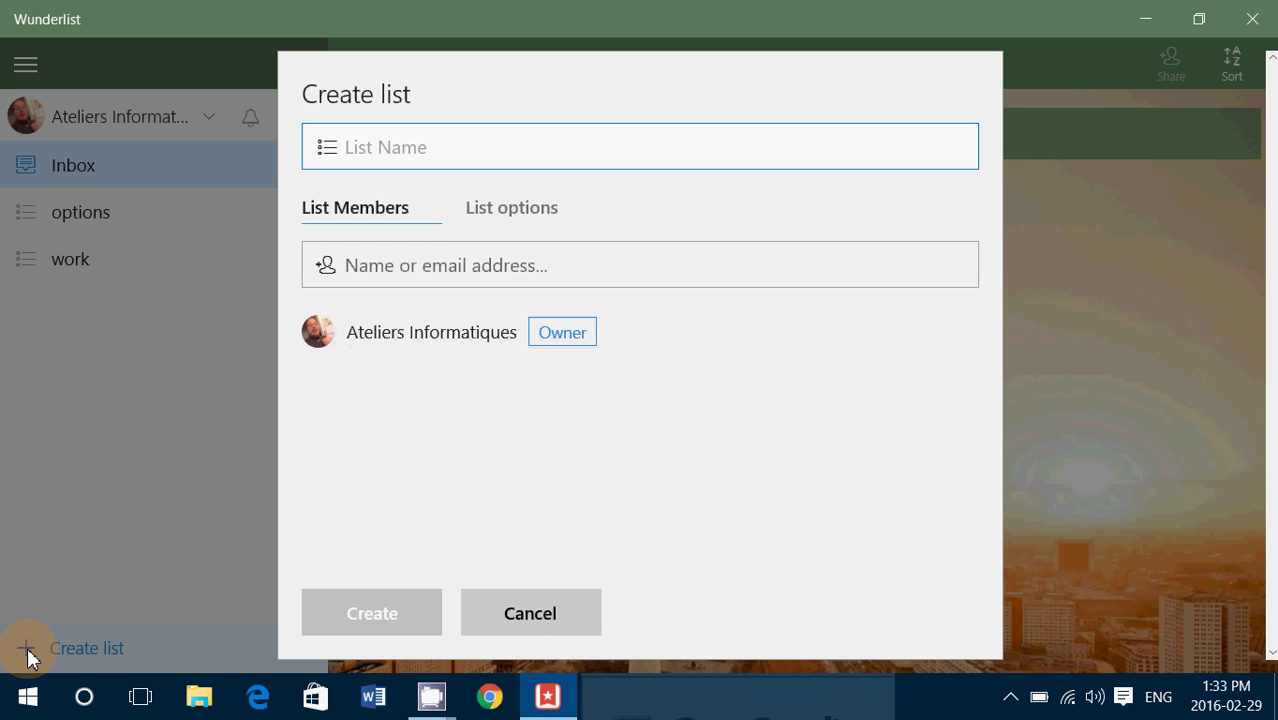
{"action": "type", "text": "fun and games"}
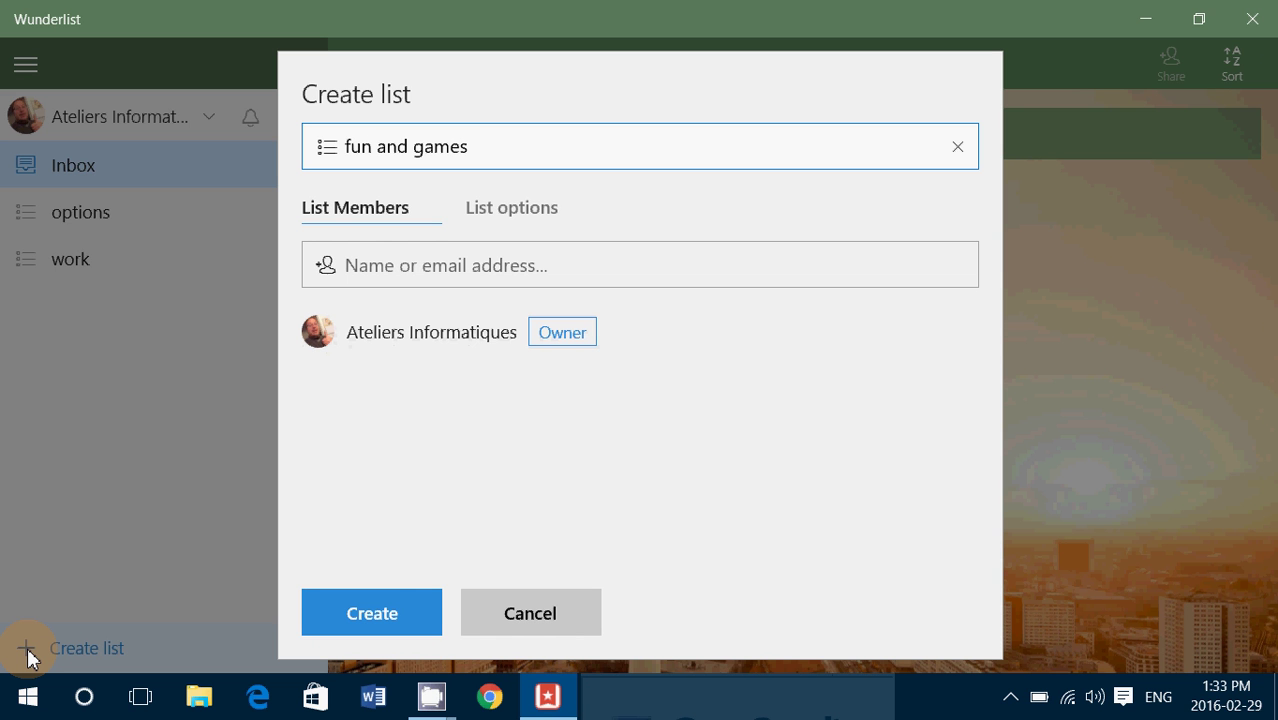
{"action": "left_click", "coordinate": [372, 610]}
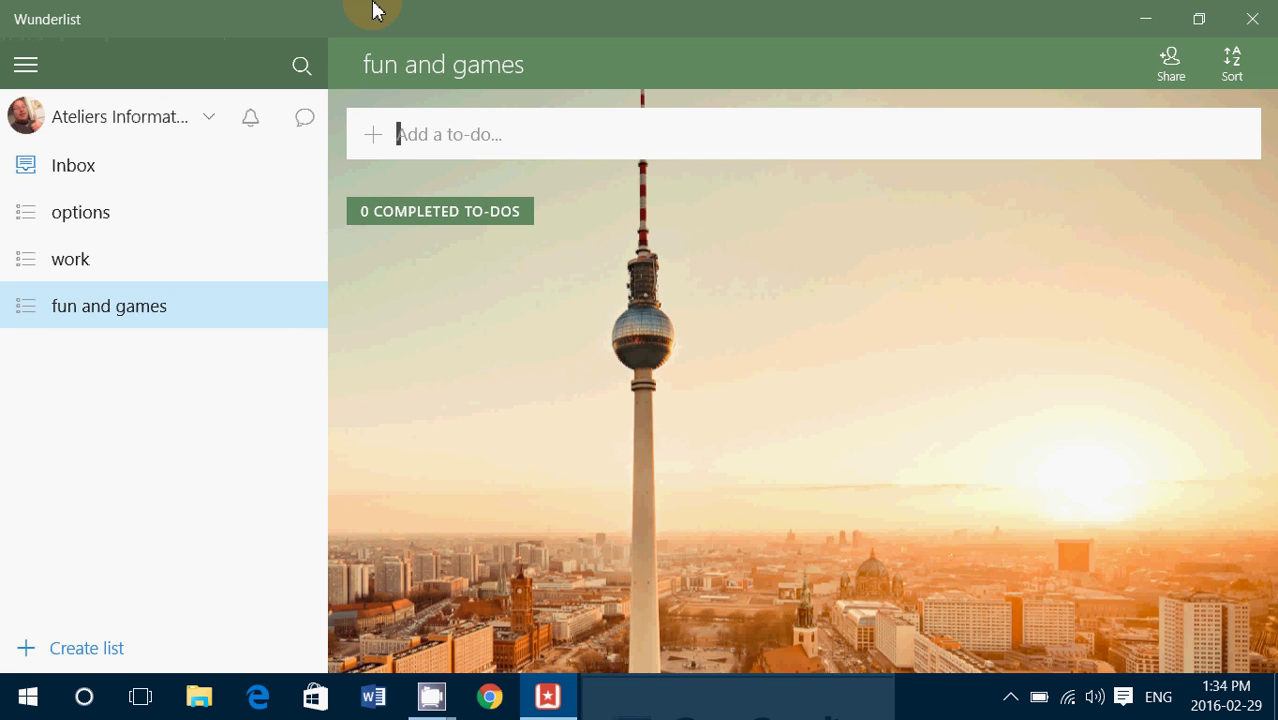
Enter the to-do 'compute fix' in the work list and open its detail pane.
{"action": "left_click", "coordinate": [95, 264]}
{"action": "left_click", "coordinate": [407, 142]}
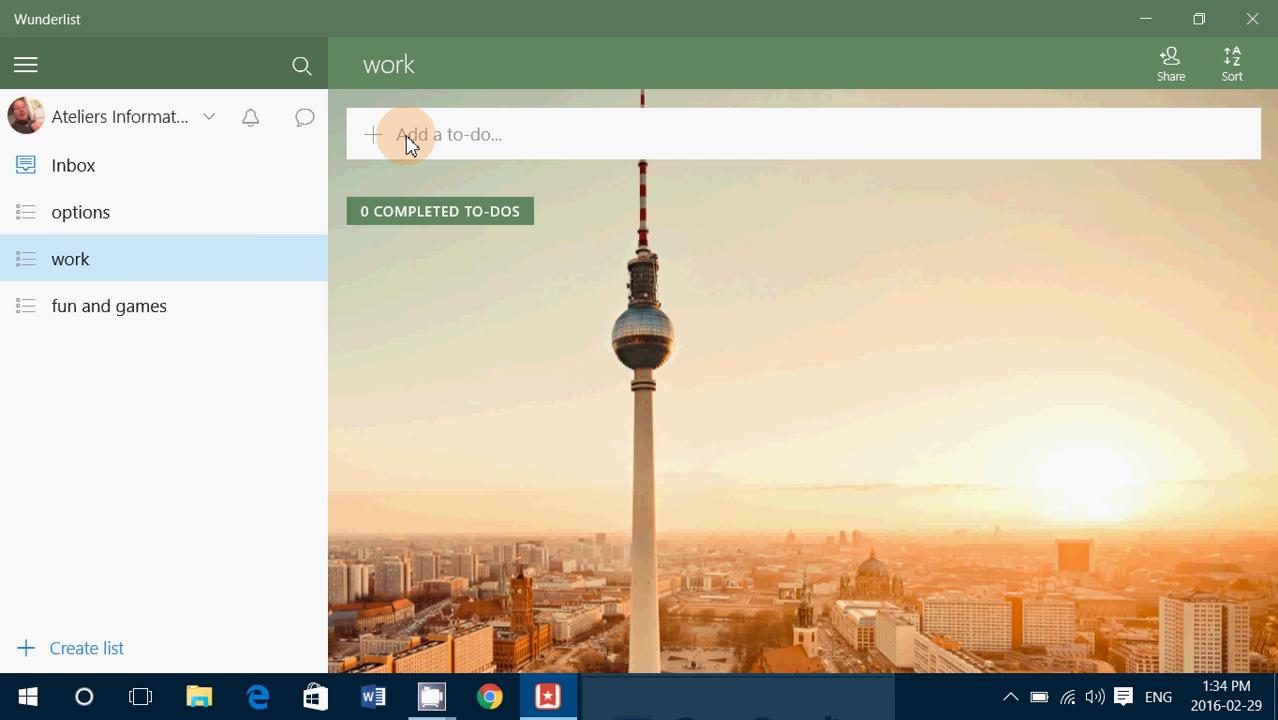
{"action": "type", "text": "client"}
{"action": "key", "text": "BackSpace"}
{"action": "key", "text": "BackSpace"}
{"action": "key", "text": "BackSpace"}
{"action": "key", "text": "BackSpace"}
{"action": "type", "text": "ompute fil"}
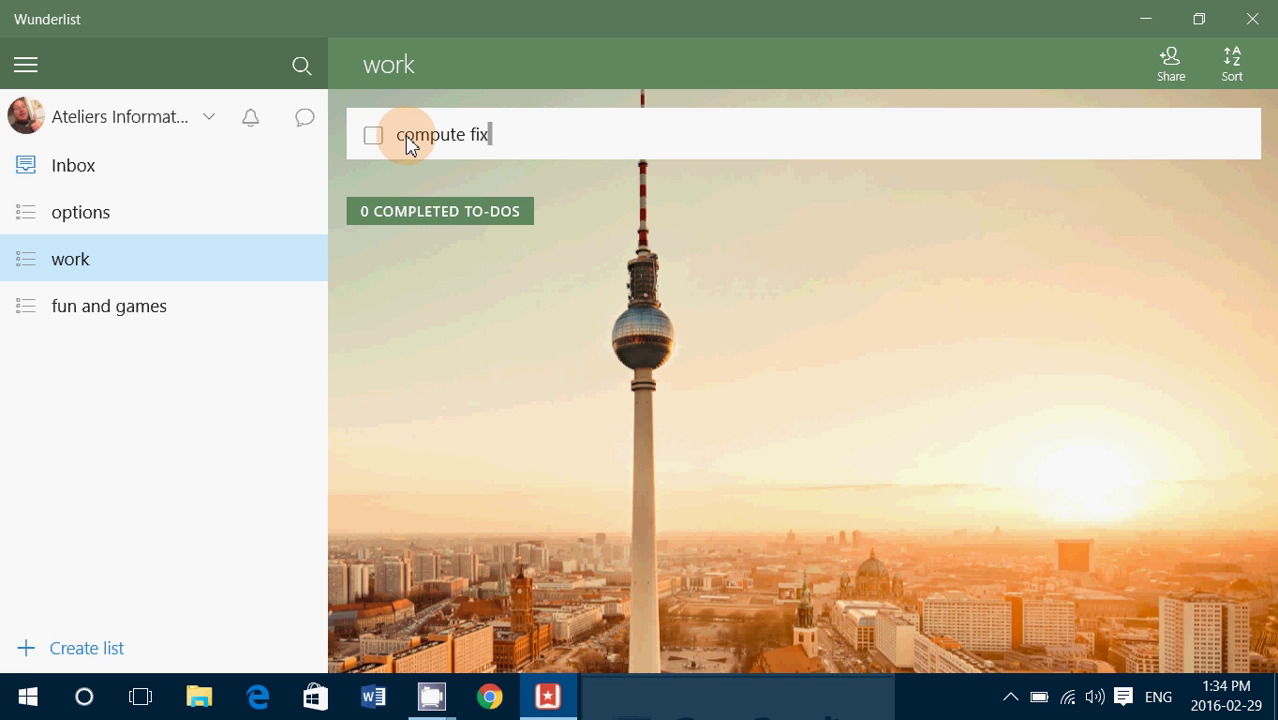
{"action": "key", "text": "Escape"}
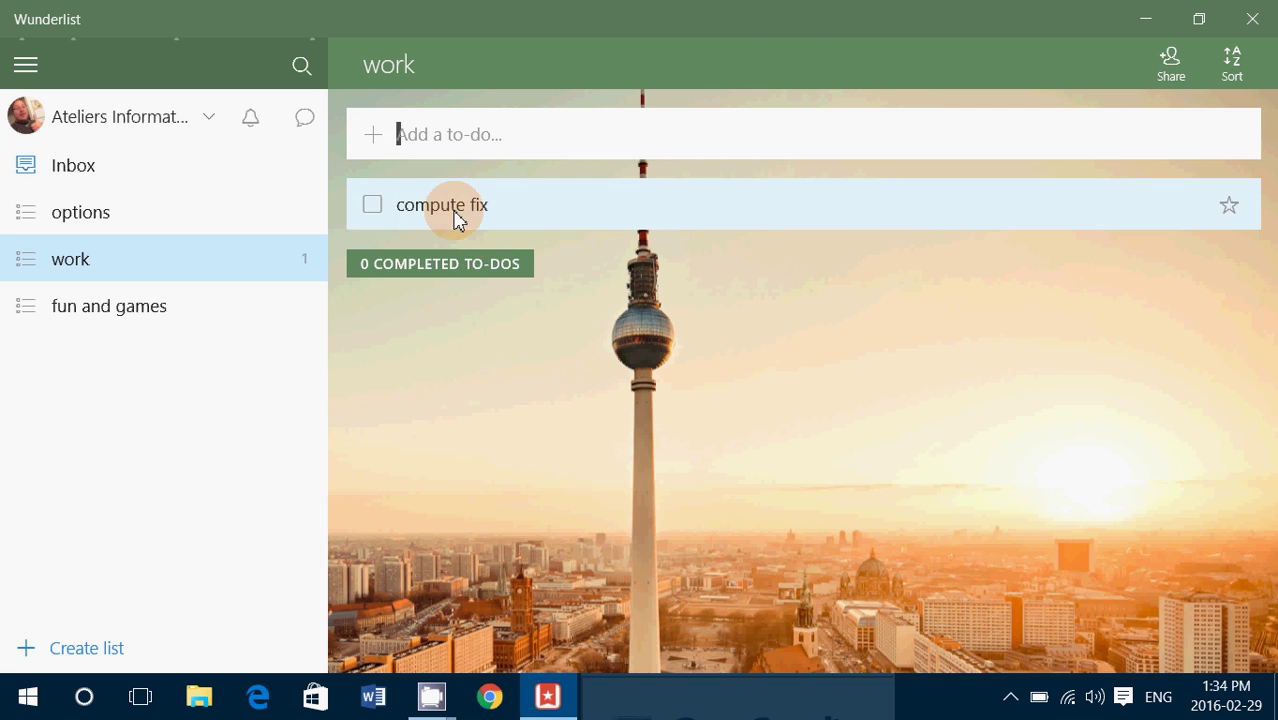
{"action": "left_click", "coordinate": [450, 207]}
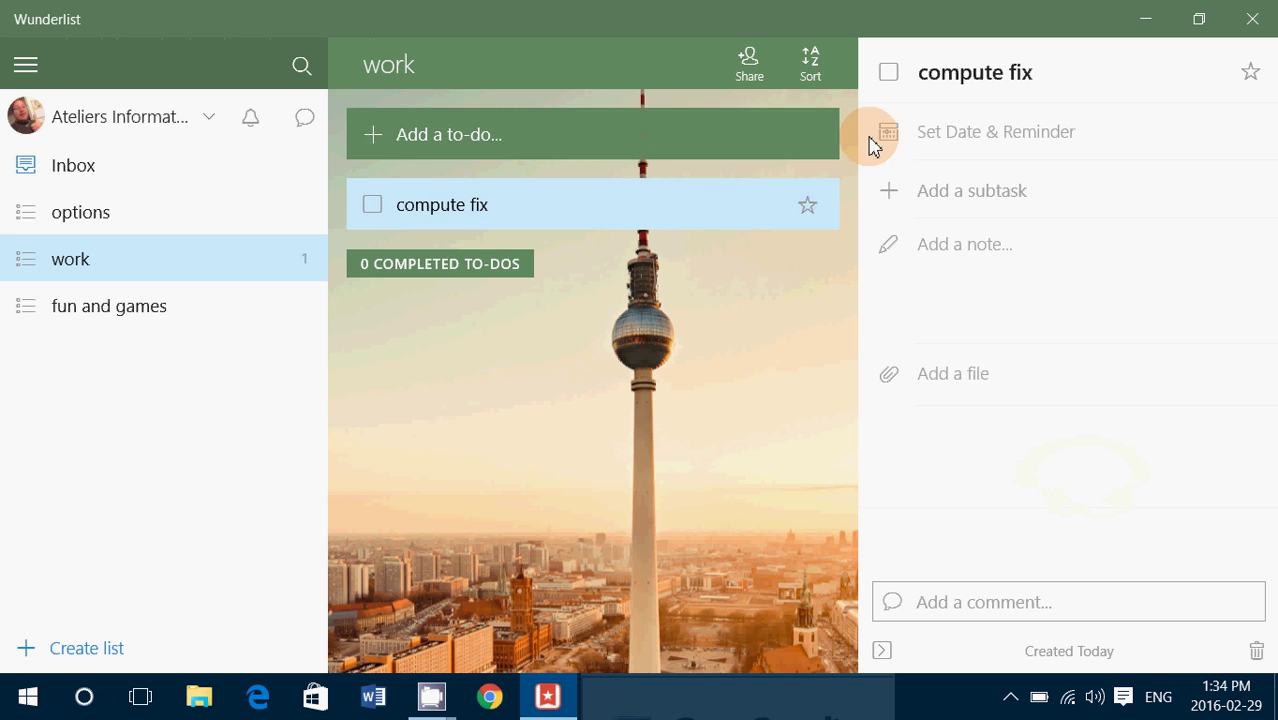
Set the compute fix due date to Thursday, March 3.
{"action": "left_click", "coordinate": [964, 143]}
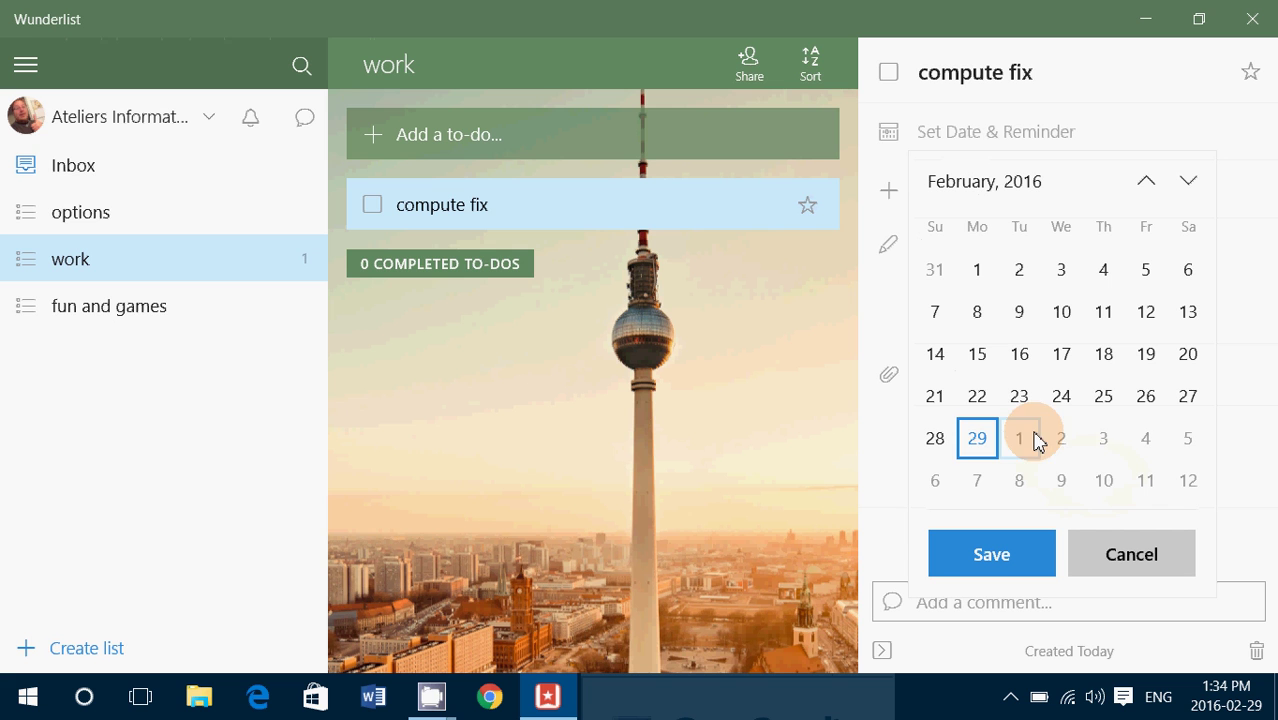
{"action": "left_click", "coordinate": [1106, 452]}
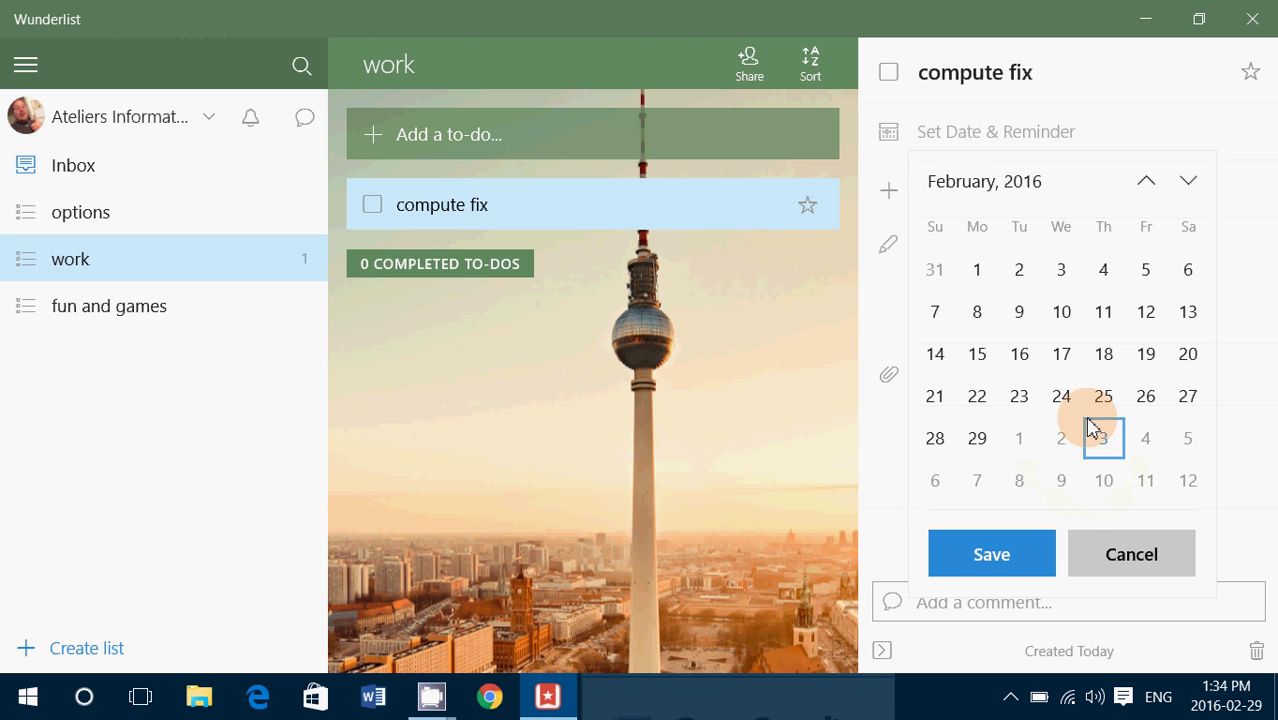
{"action": "left_click", "coordinate": [986, 560]}
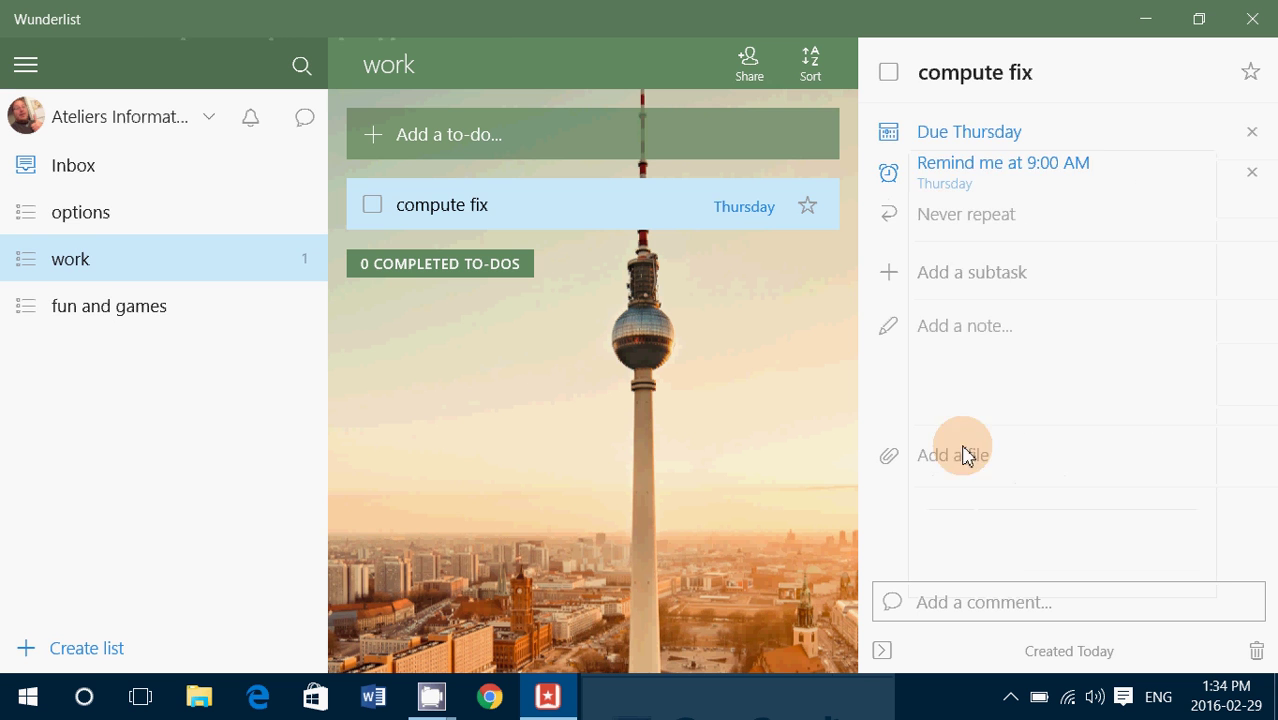
Add an 11:00 AM reminder on the due day.
{"action": "left_click", "coordinate": [1015, 167]}
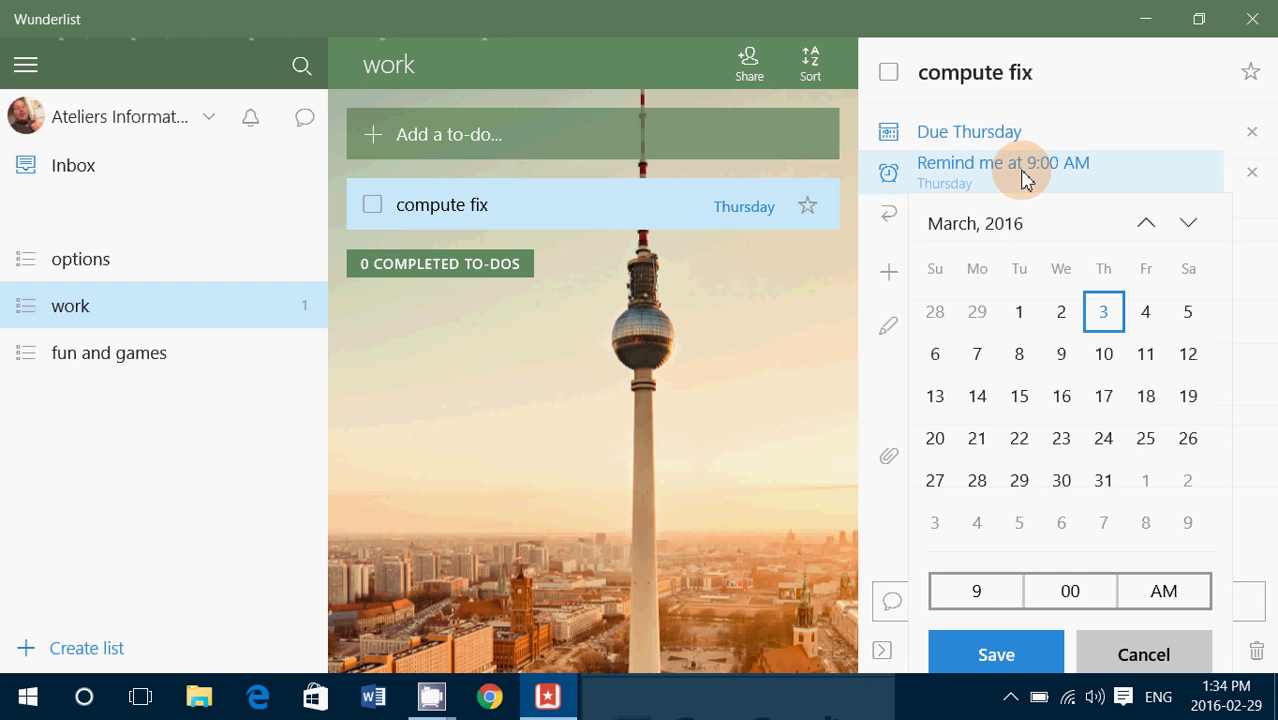
{"action": "left_click", "coordinate": [977, 592]}
{"action": "mouse_move", "coordinate": [975, 400]}
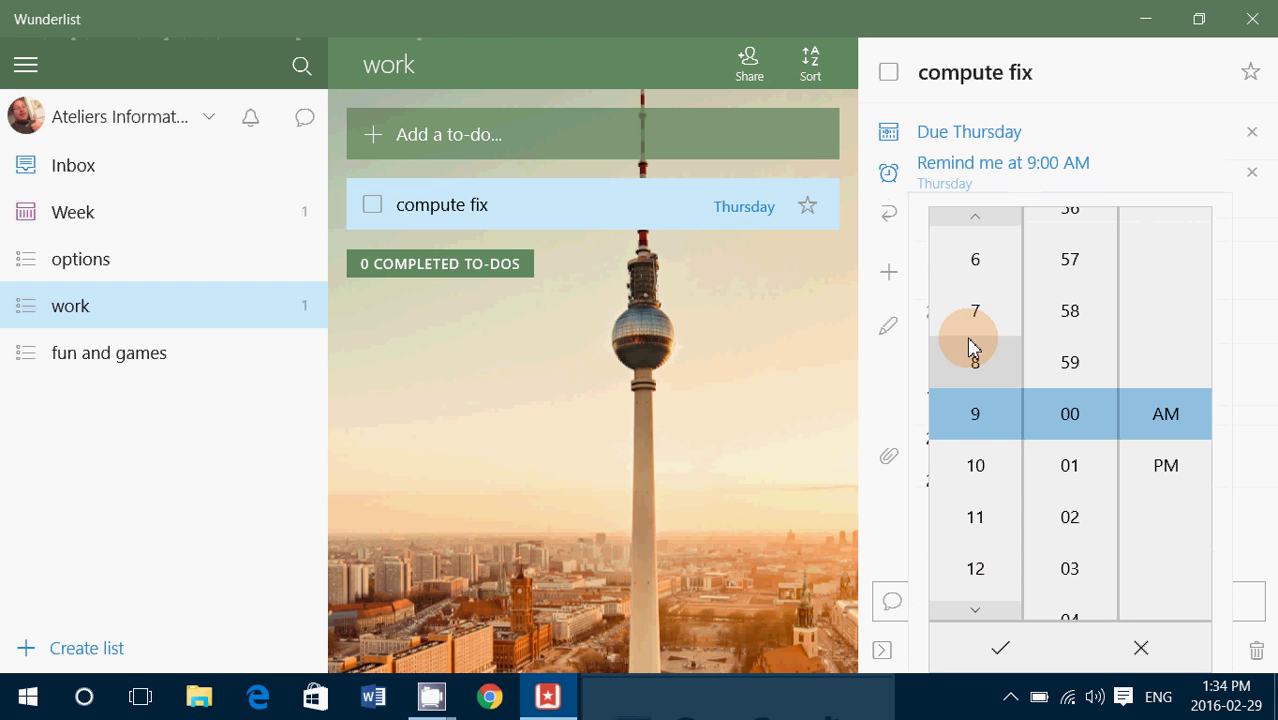
{"action": "left_click", "coordinate": [985, 516]}
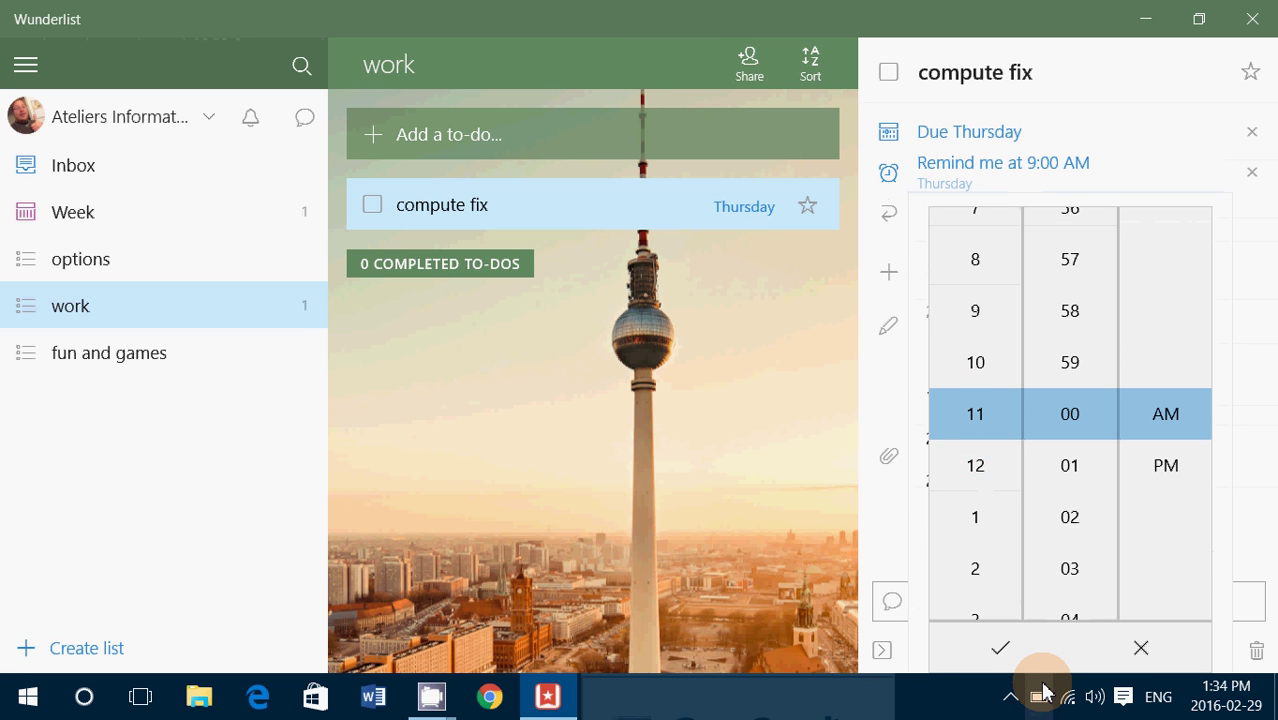
{"action": "left_click", "coordinate": [1001, 650]}
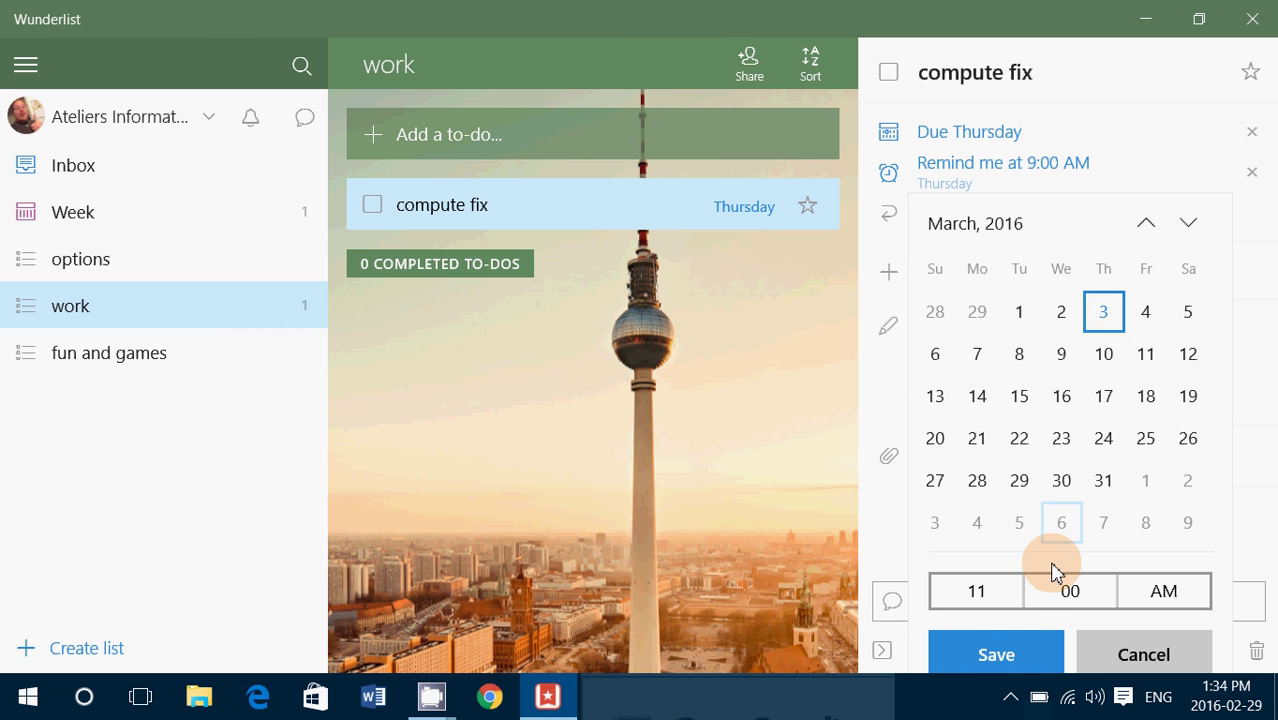
{"action": "left_click", "coordinate": [1003, 656]}
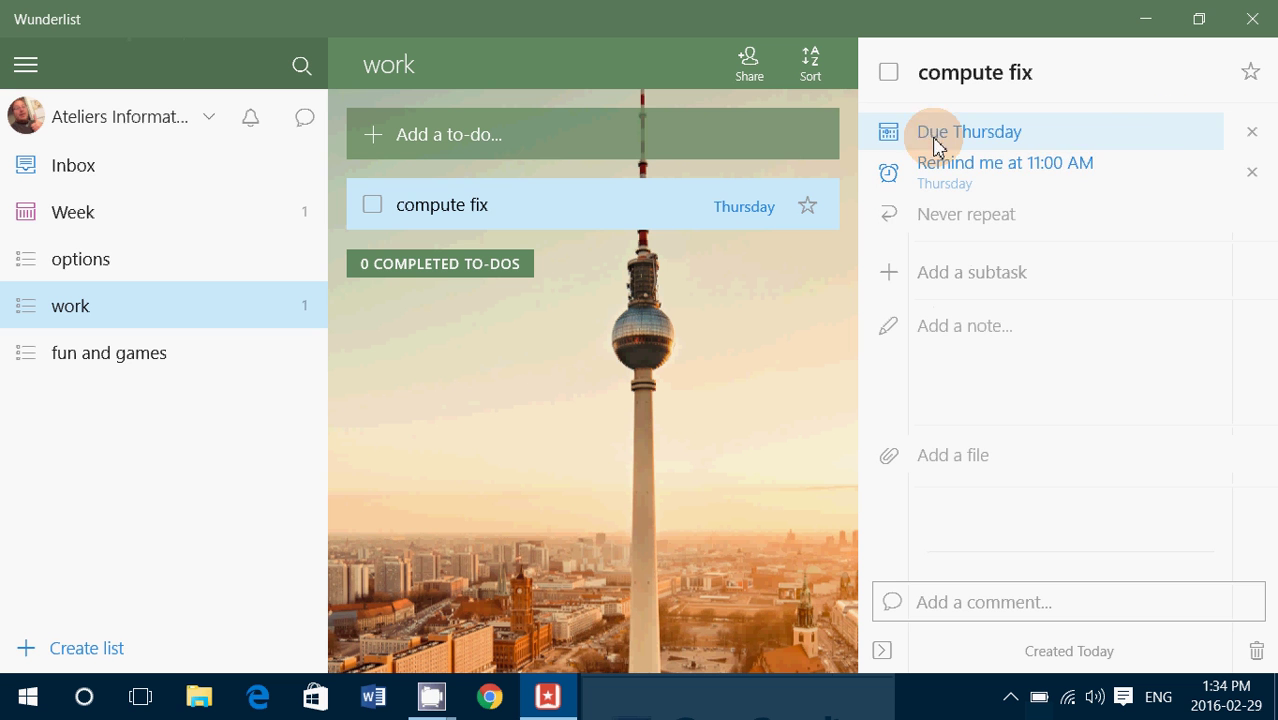
{"action": "left_click", "coordinate": [962, 464]}
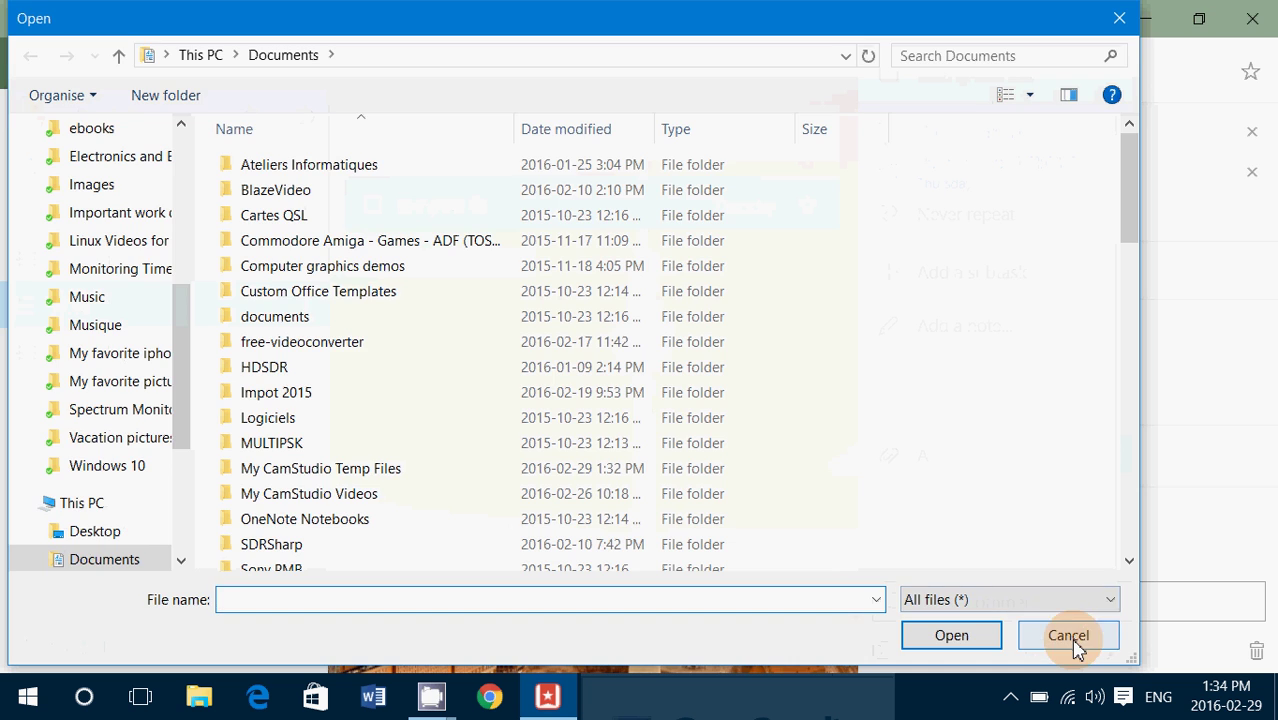
{"action": "left_click", "coordinate": [1075, 643]}
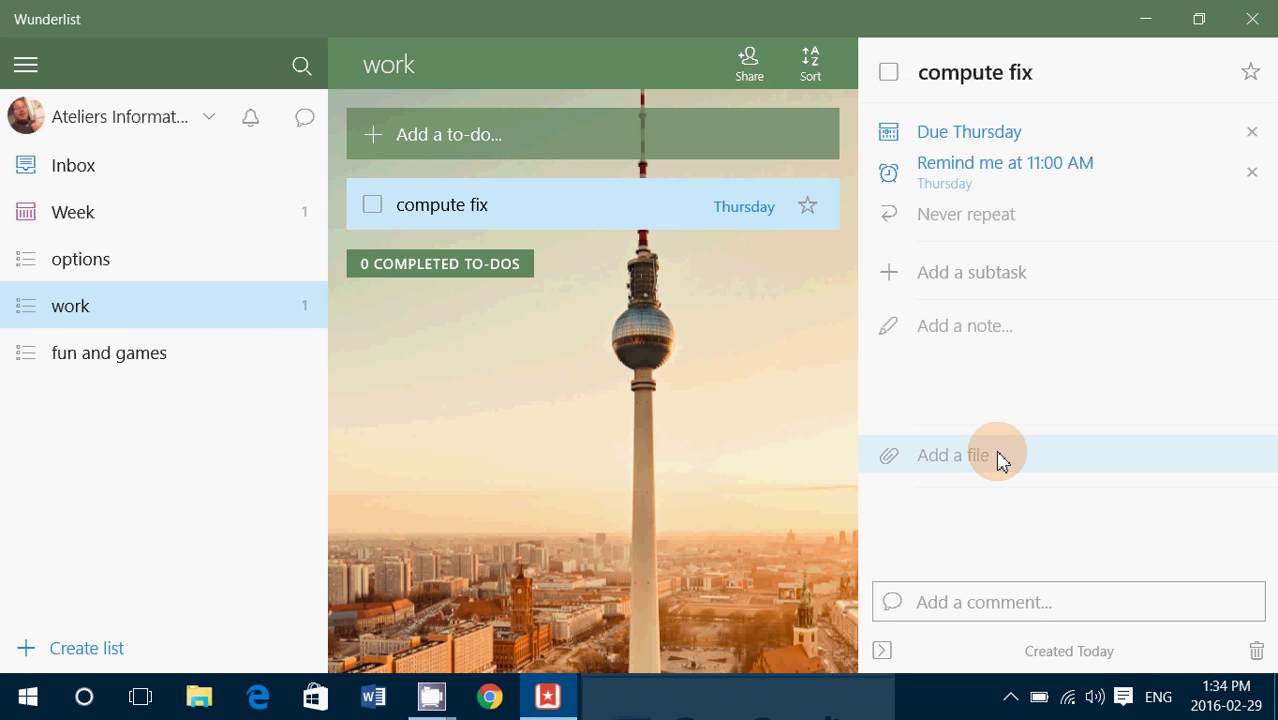
{"action": "left_click", "coordinate": [952, 464]}
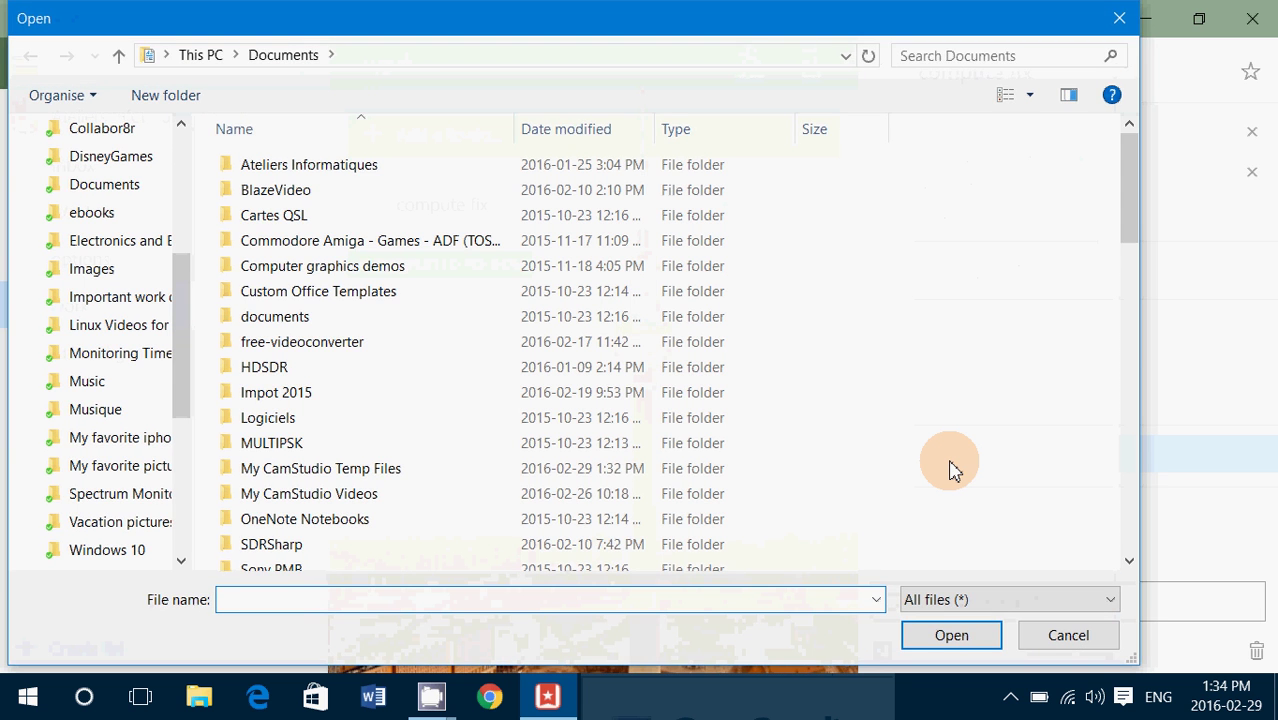
{"action": "left_click", "coordinate": [1060, 636]}
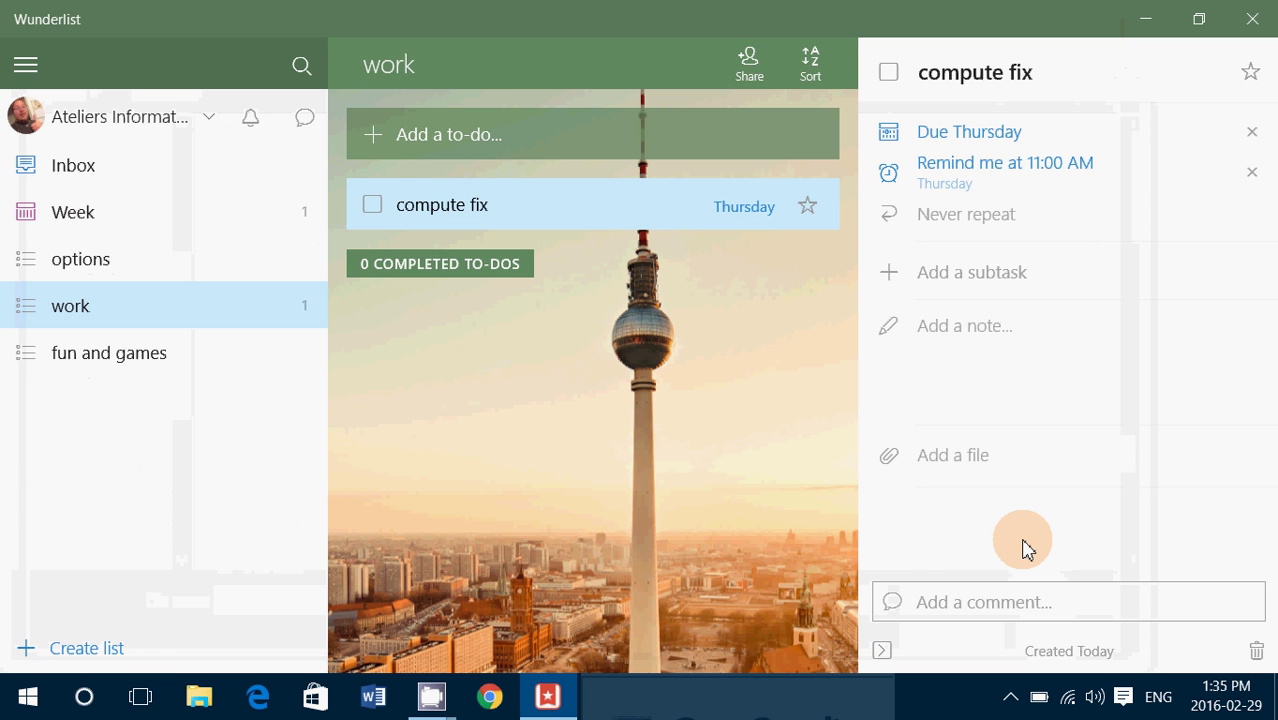
Post the comment 'add to the program' on compute fix, then tick it complete.
{"action": "left_click", "coordinate": [993, 612]}
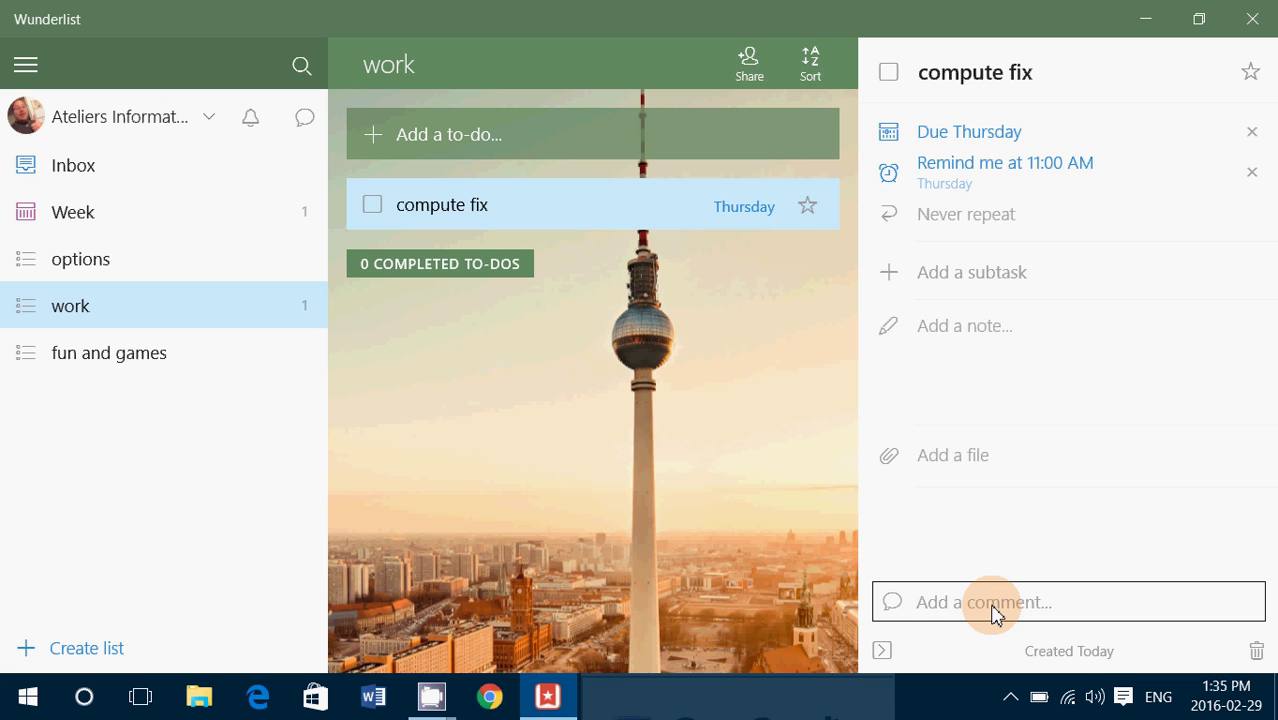
{"action": "type", "text": "add to the"}
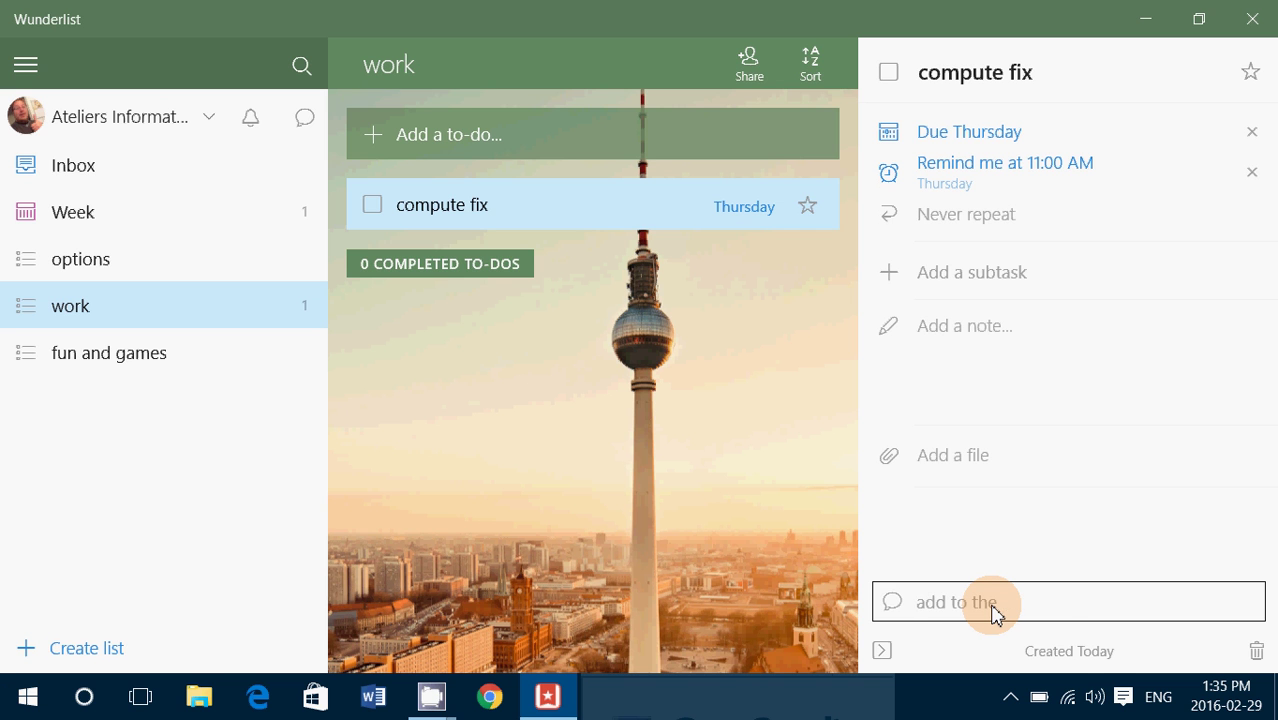
{"action": "type", "text": " program"}
{"action": "key", "text": "Return"}
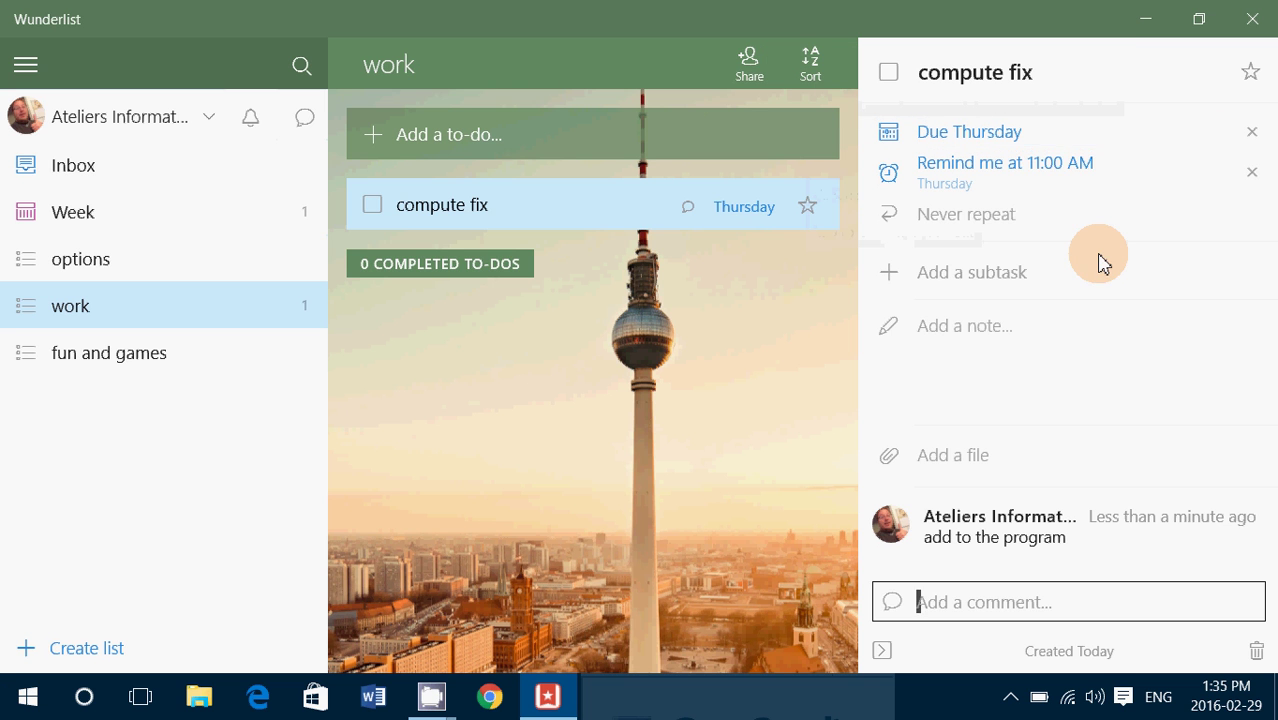
{"action": "left_click", "coordinate": [372, 205]}
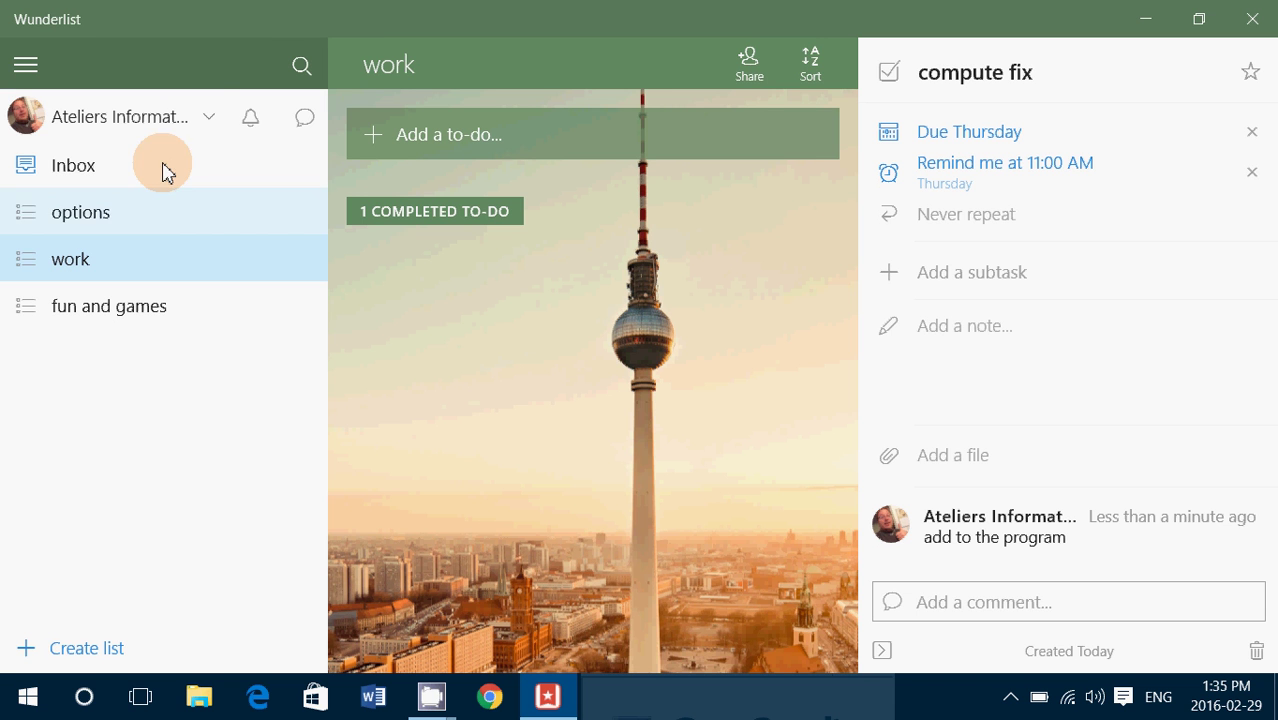
Open the empty 'fun and games' list and hide the list sidebar.
{"action": "left_click", "coordinate": [90, 216]}
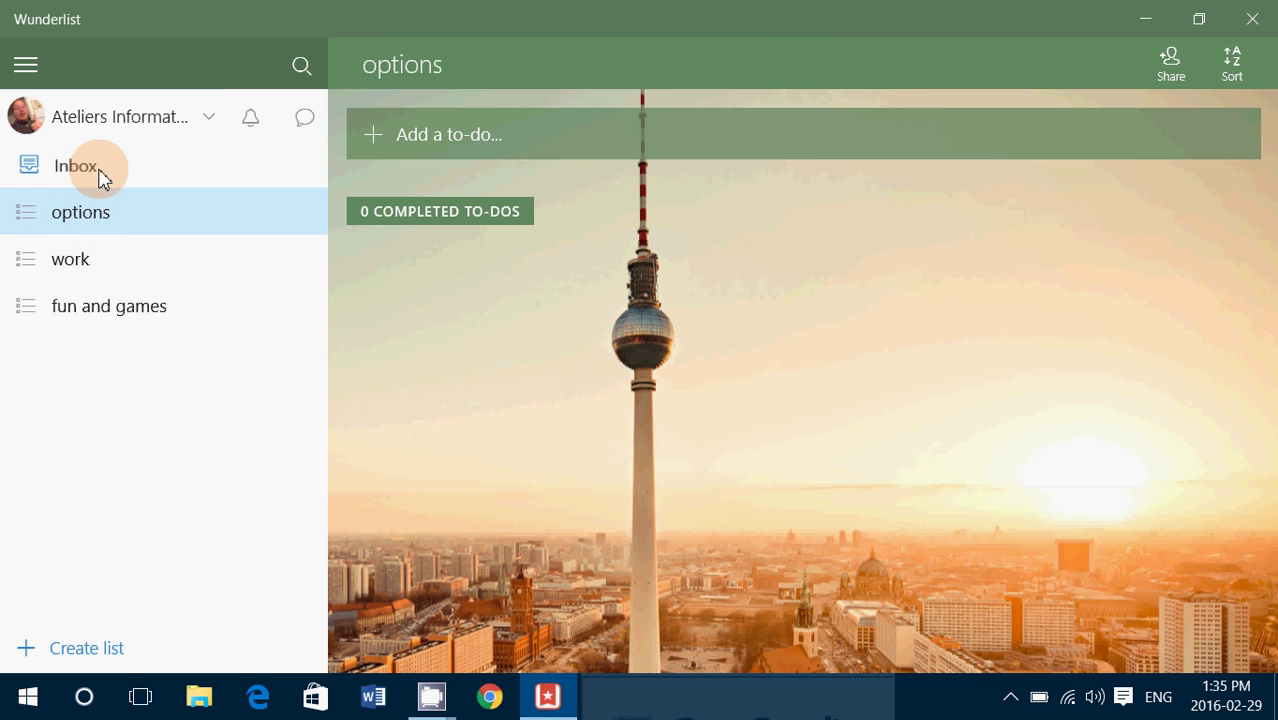
{"action": "left_click", "coordinate": [100, 170]}
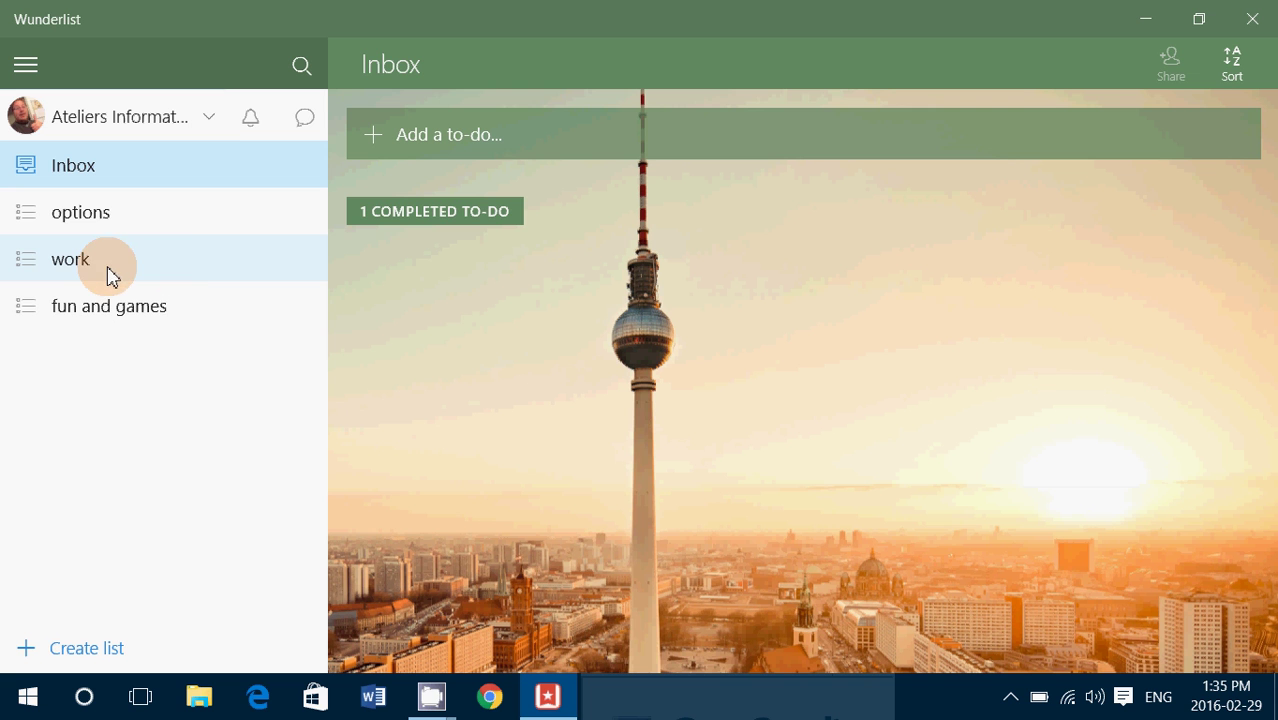
{"action": "left_click", "coordinate": [122, 313]}
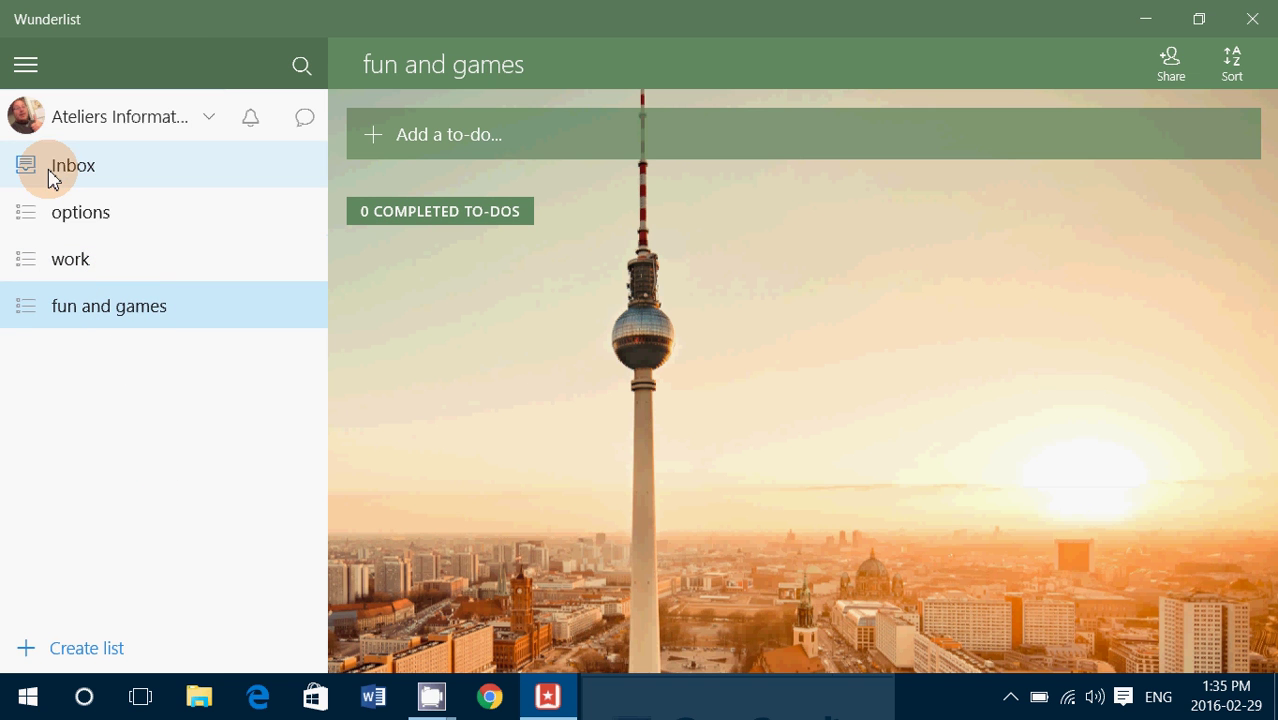
{"action": "left_click", "coordinate": [25, 64]}
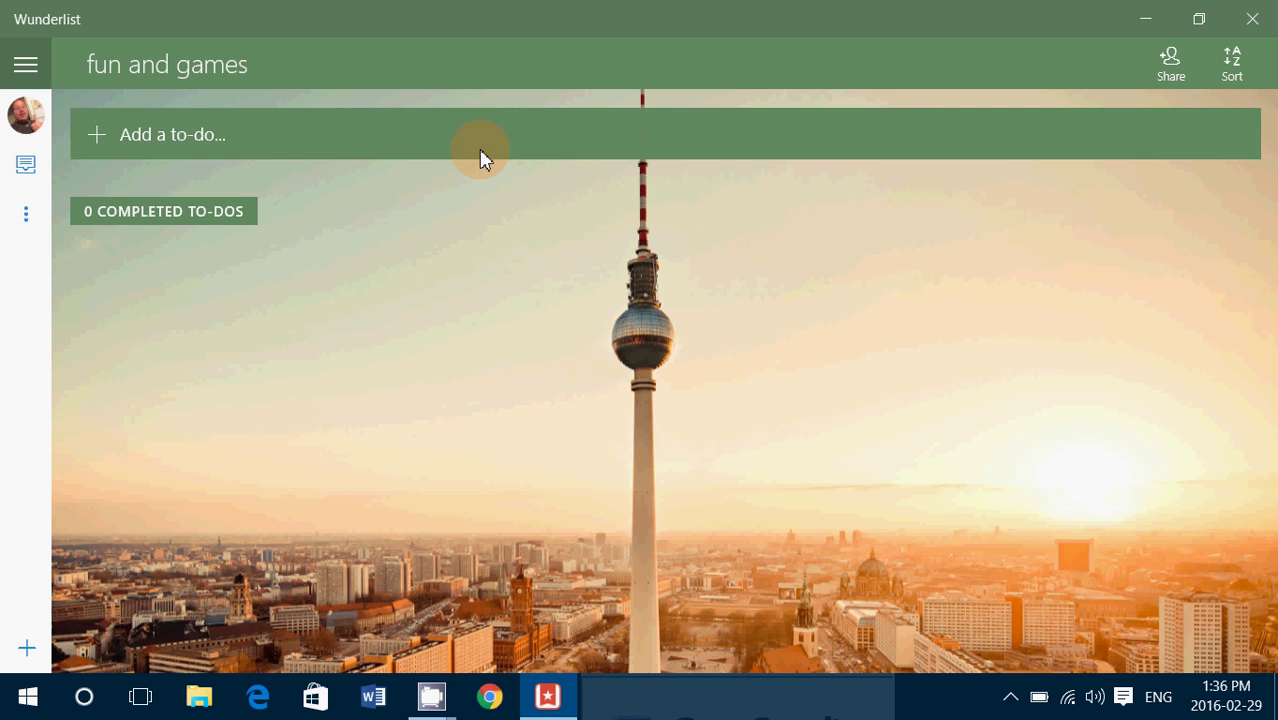
Close the Wunderlist window, returning to the Windows desktop.
{"action": "left_click", "coordinate": [1252, 18]}
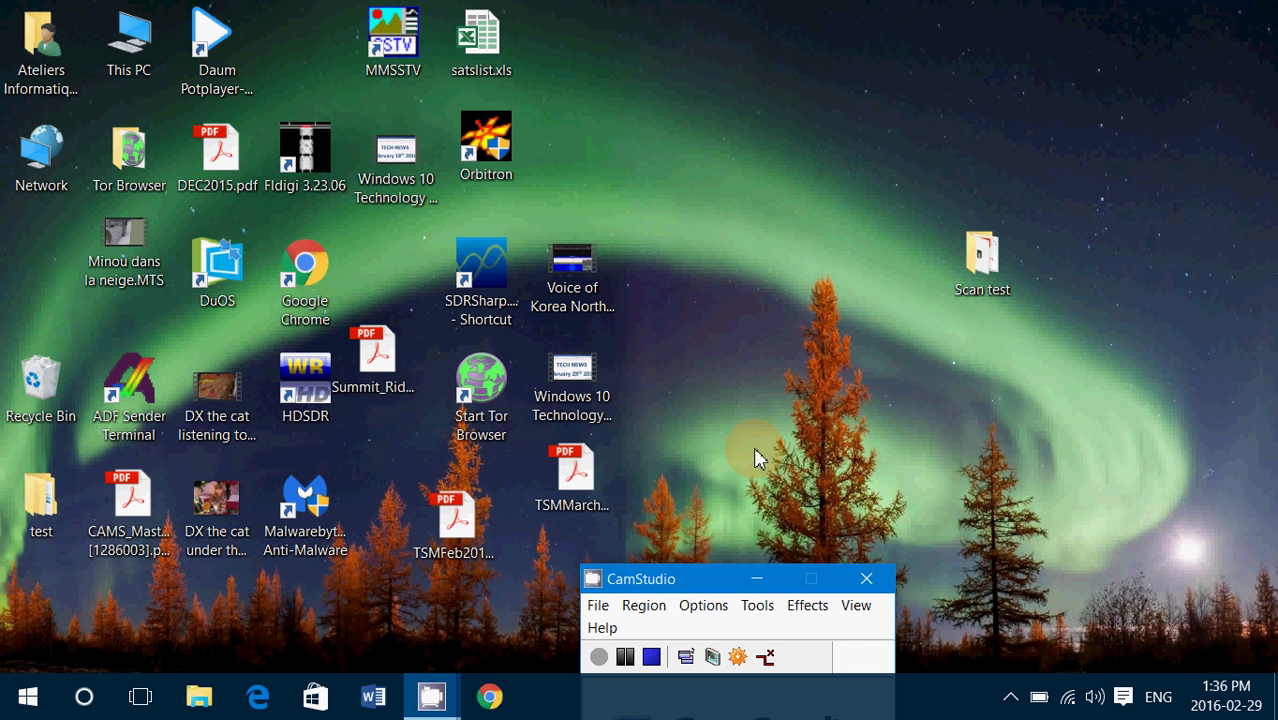